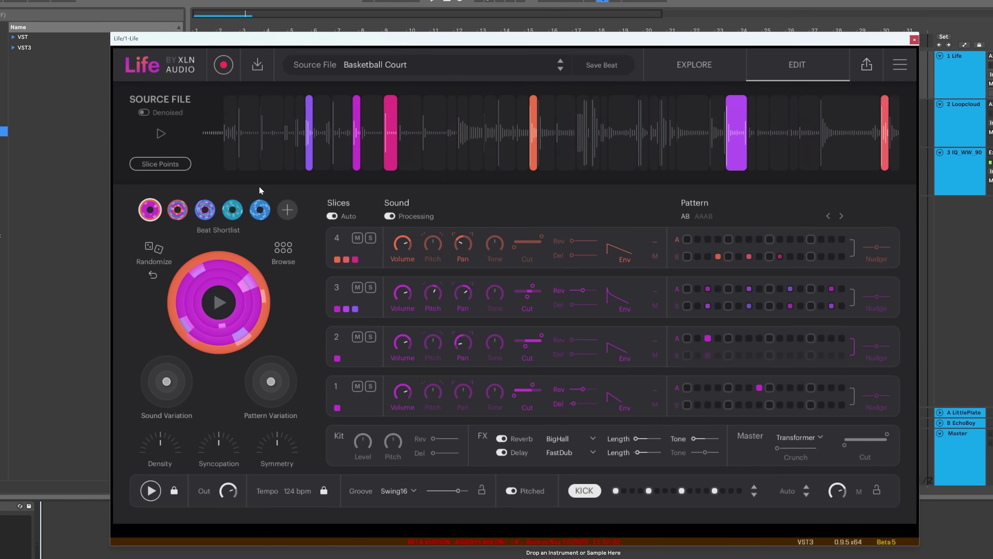
Step: Play the original source recording, then audition the second, third and fourth shortlisted beats
left_click(162, 135)
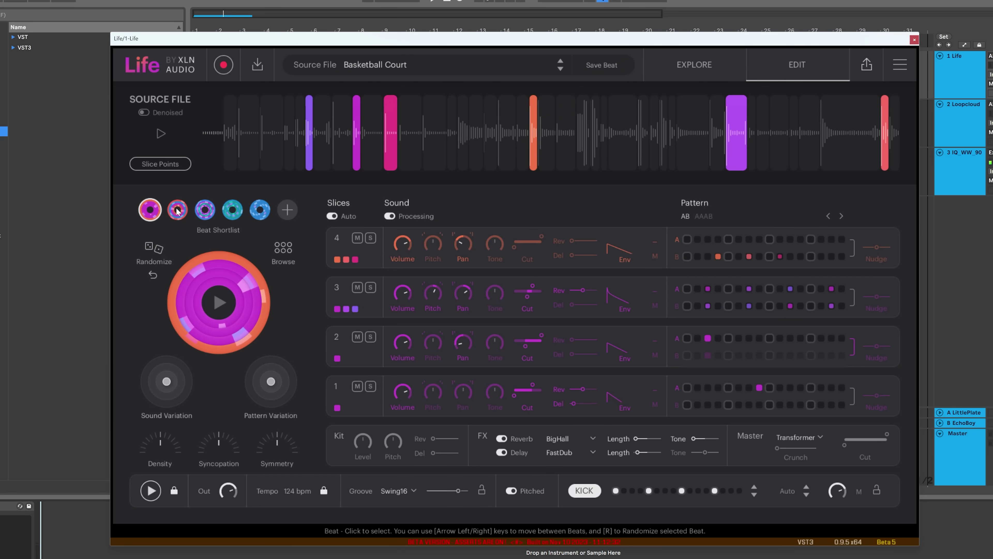
left_click(178, 212)
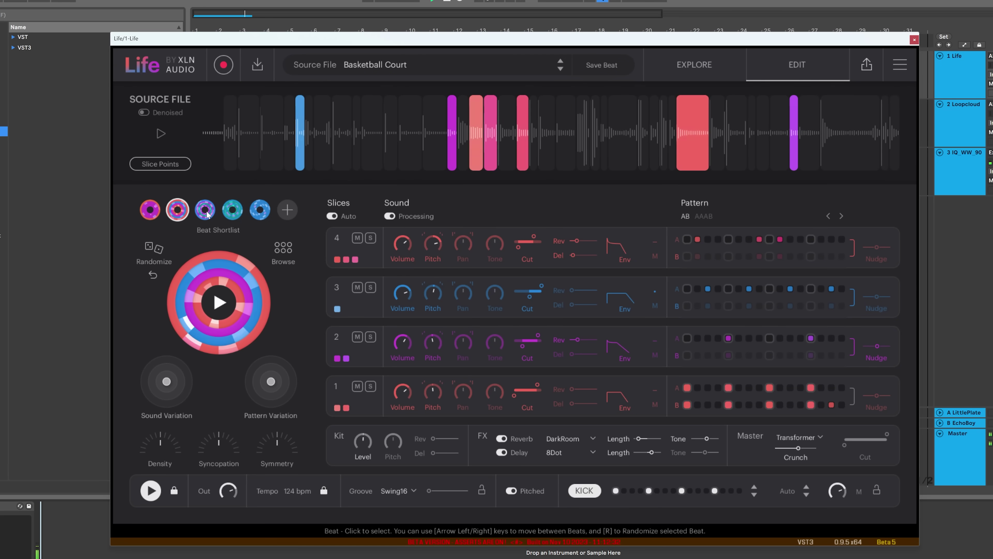
left_click(205, 212)
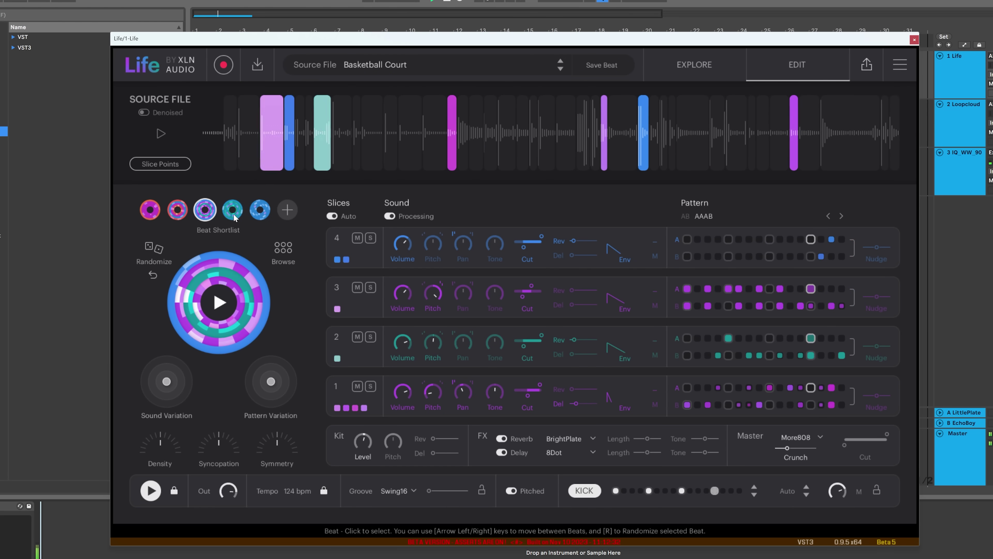
left_click(233, 214)
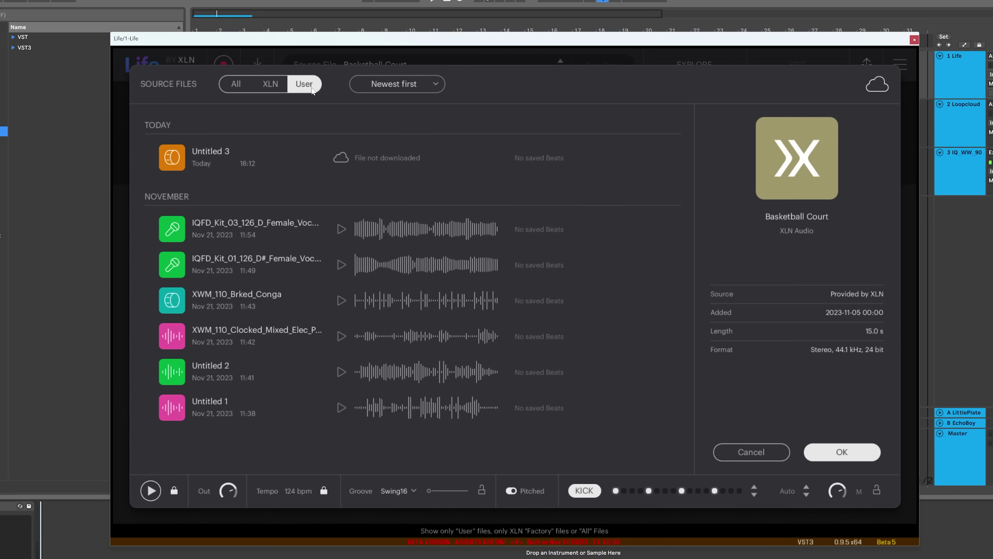
Step: Select the Untitled 3 recording in the browser and preview it
left_click(392, 161)
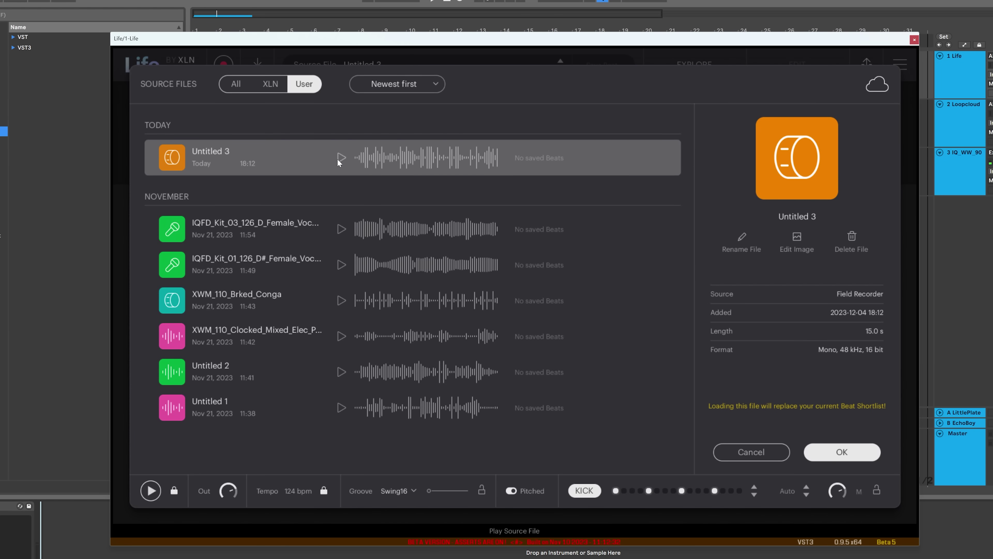
left_click(337, 159)
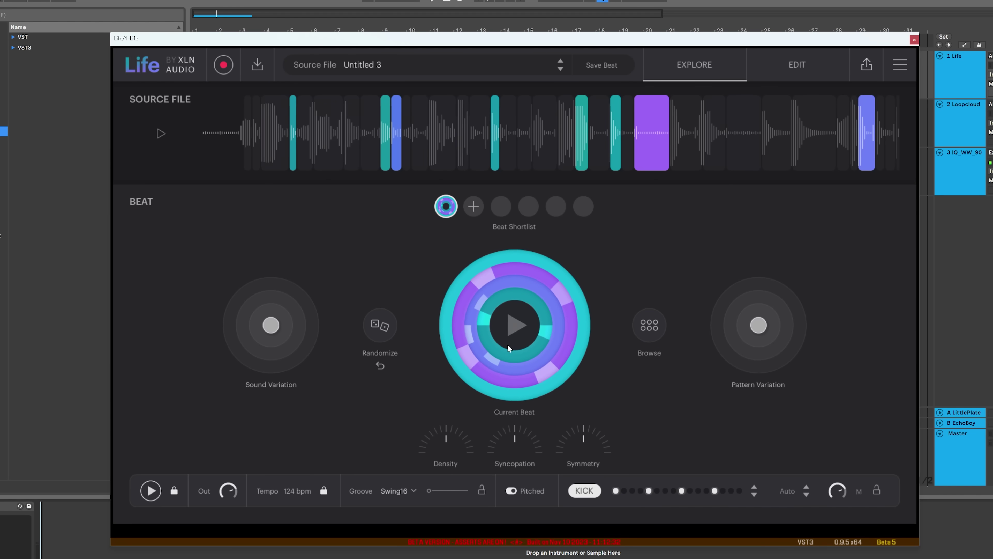
Step: Play the current beat and randomize it into a new pattern on the Vintg16 groove
left_click(521, 331)
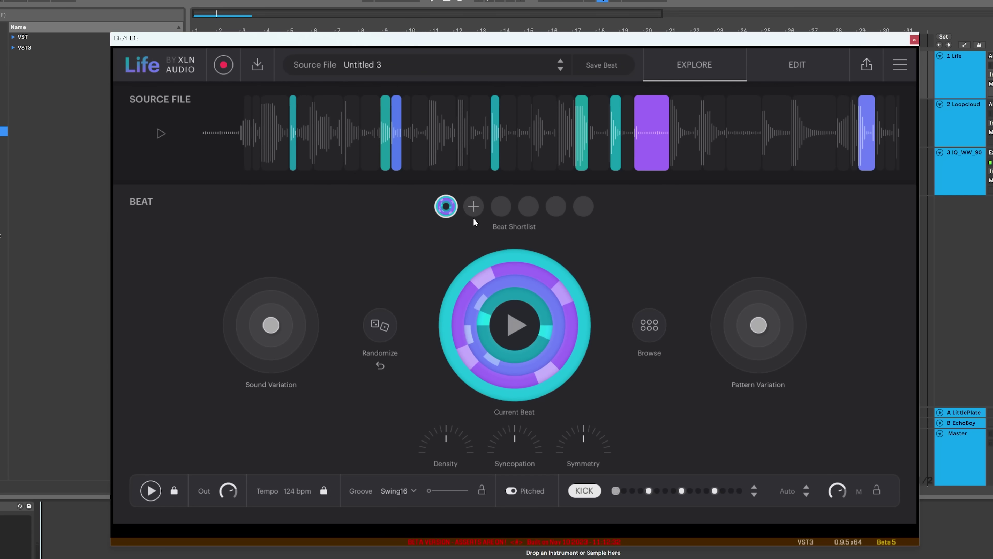
left_click(382, 323)
left_click(518, 331)
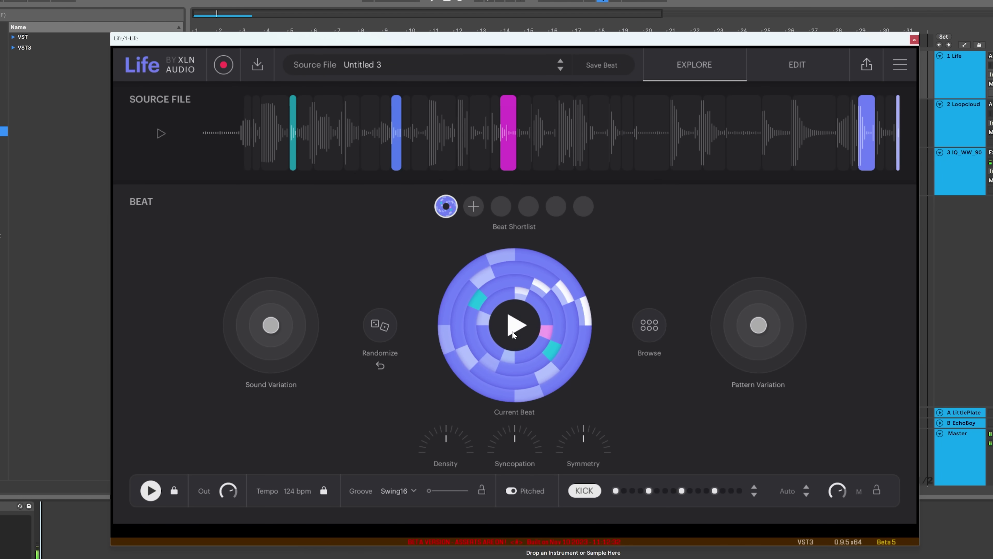
left_click(380, 336)
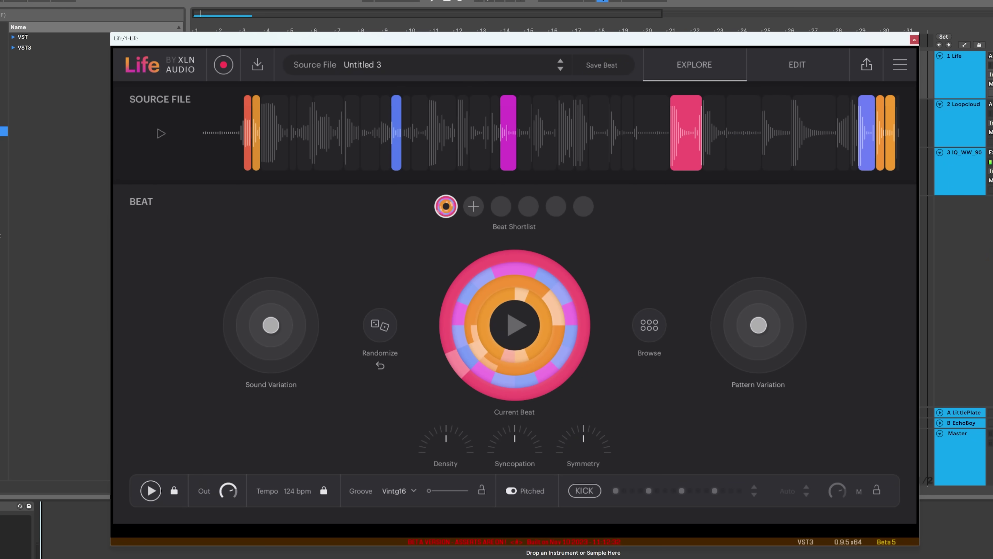
Step: Start Ableton's transport and re-randomize the beat into a purple and red pattern on Swing16
left_click(972, 181)
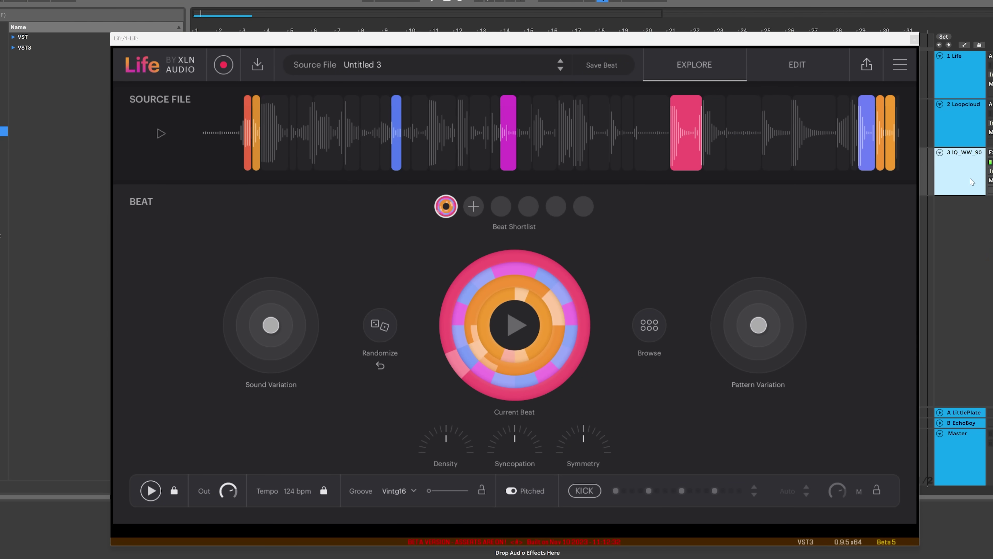
key("space")
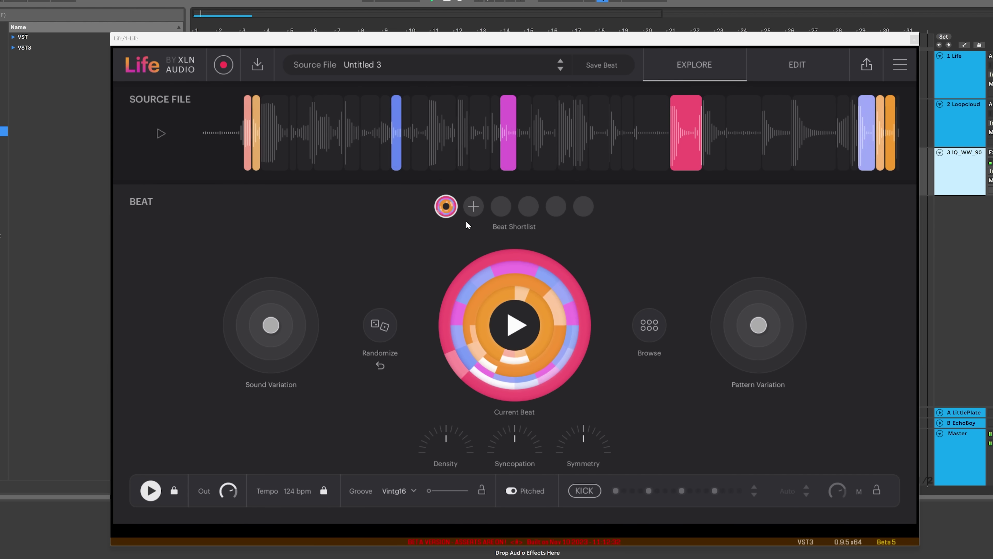
left_click(397, 331)
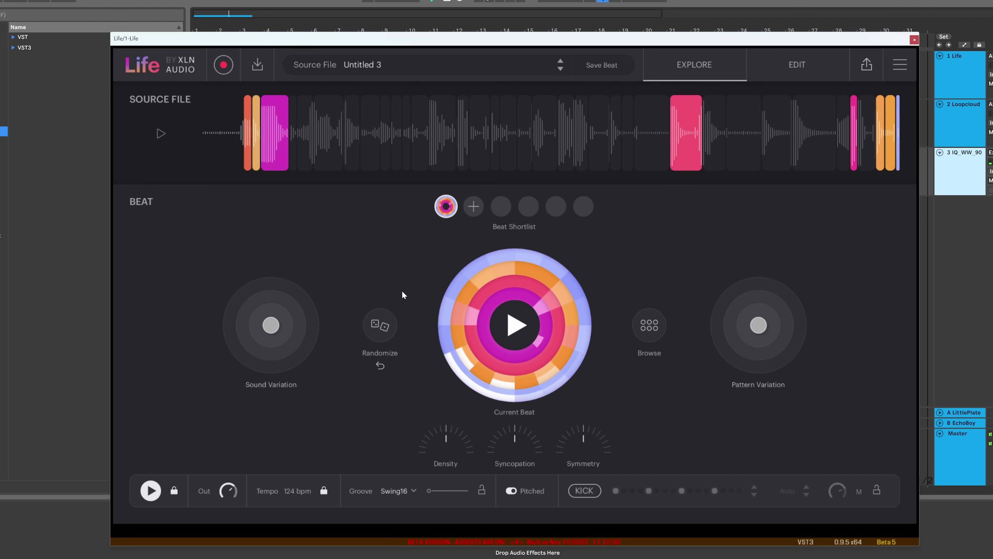
left_click(381, 328)
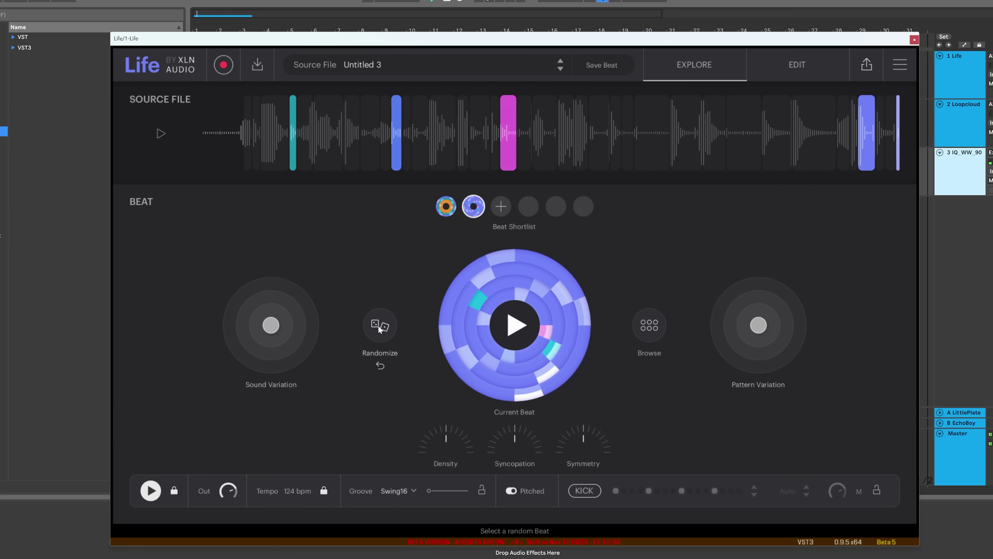
left_click(379, 326)
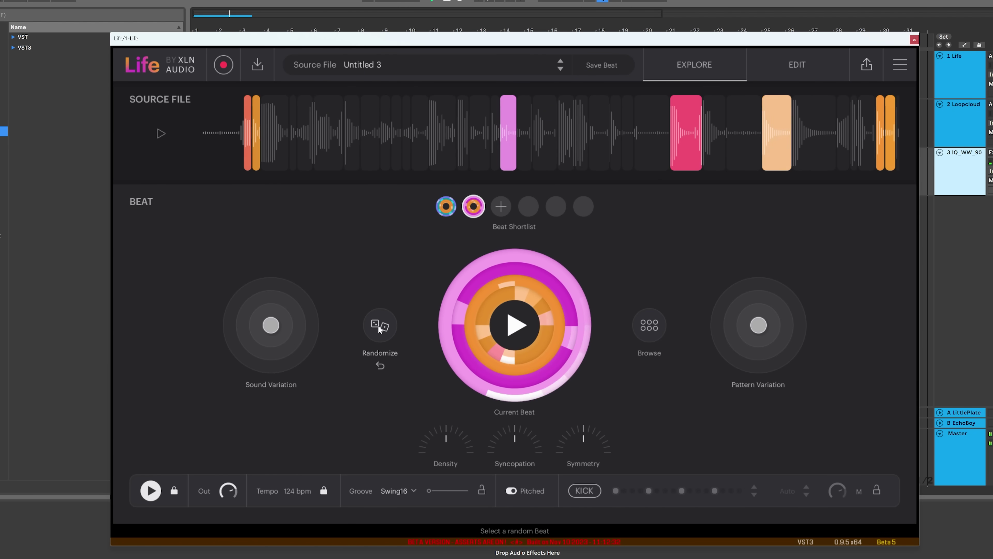
left_click(379, 328)
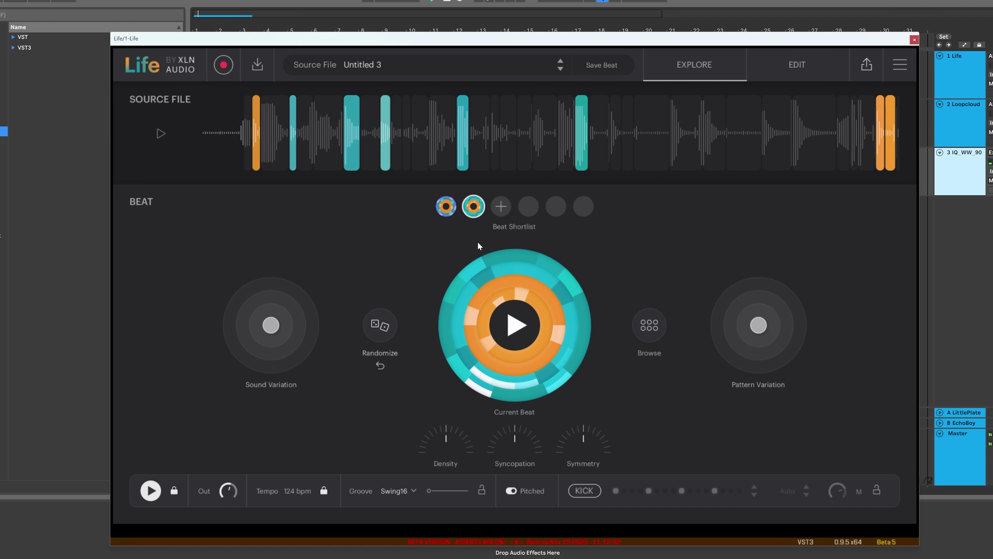
left_click(380, 323)
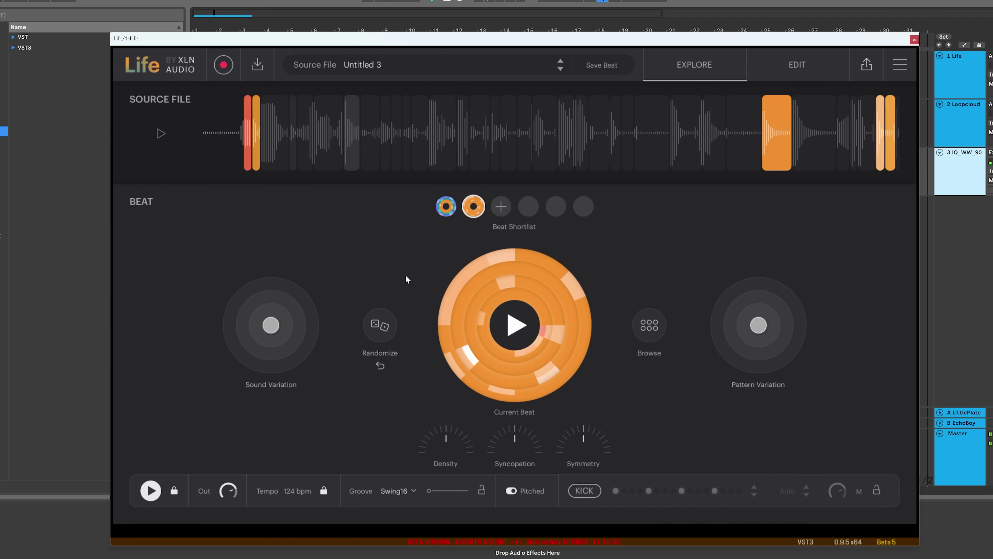
left_click(383, 321)
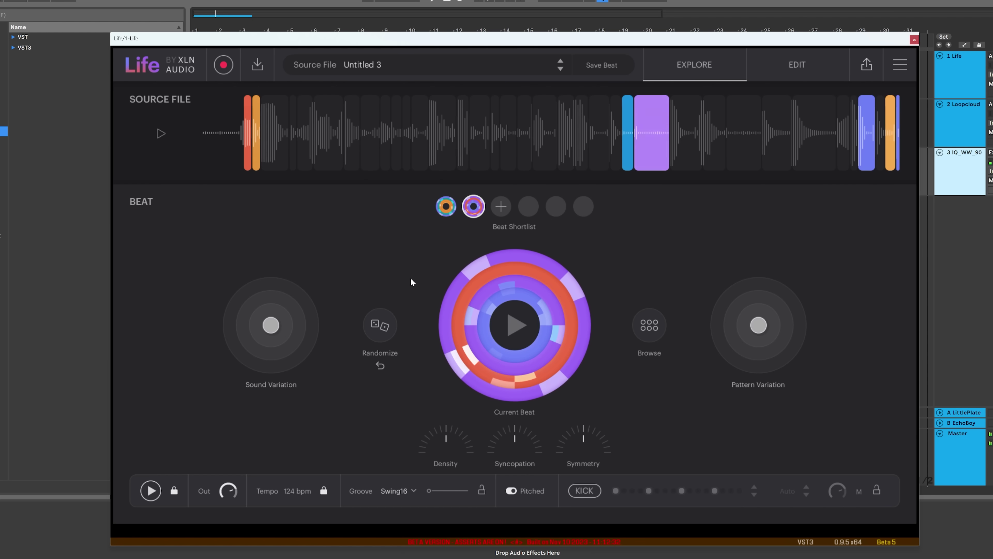
Step: Favourite the teal and magenta source slices and play the resulting beat
mouse_move(461, 168)
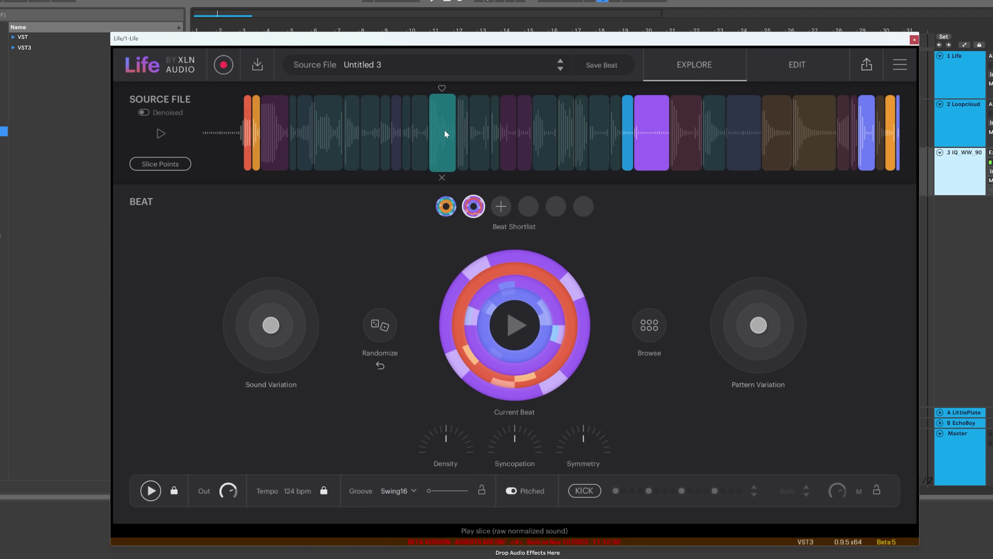
left_click(441, 87)
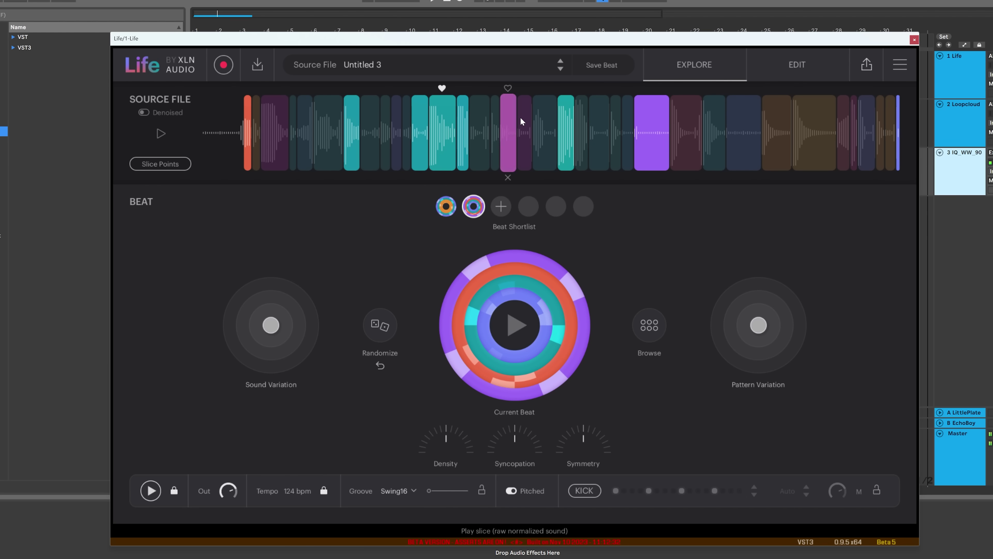
left_click(509, 89)
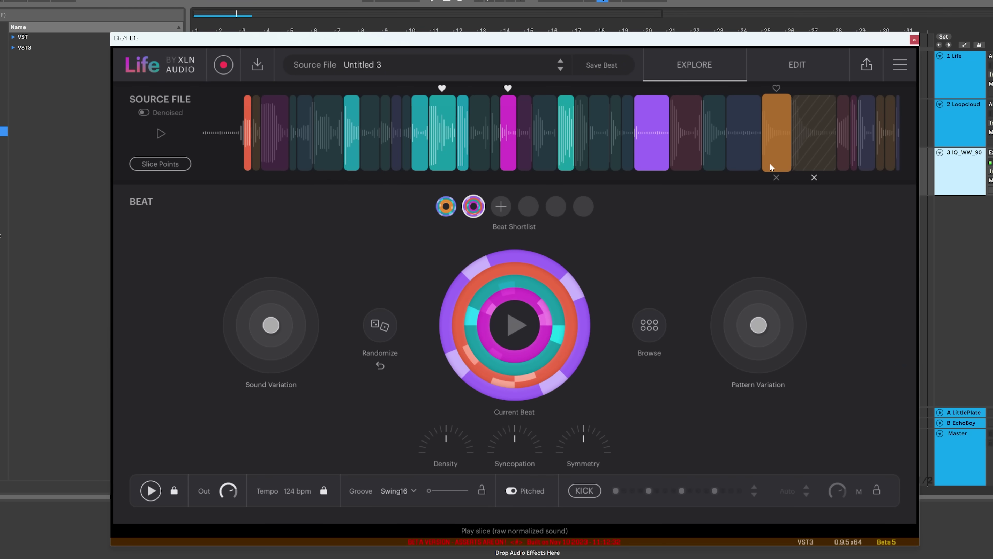
key("space")
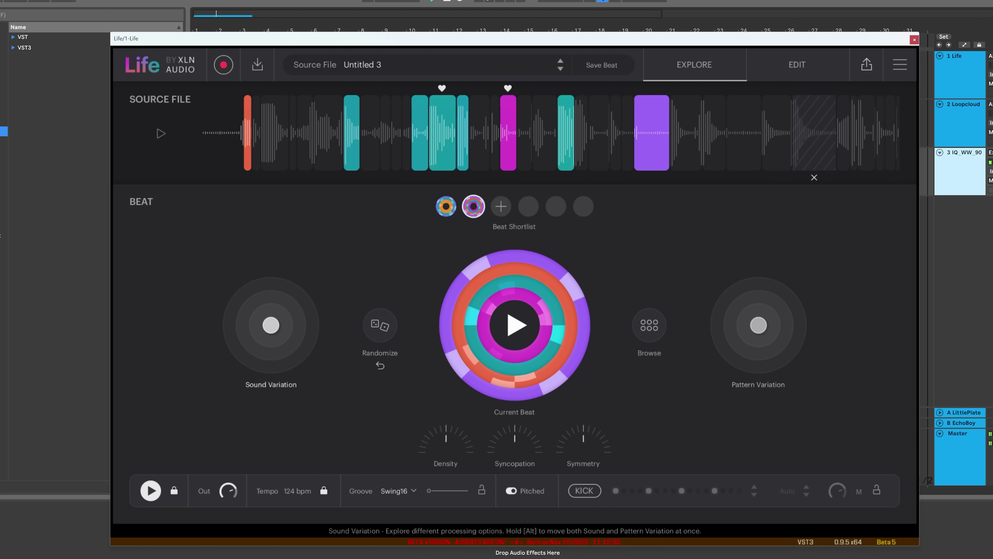
Step: Push the sound variation to the lower left, nudge the pattern variation, and bring up the export options
left_click_drag(271, 325, 242, 348)
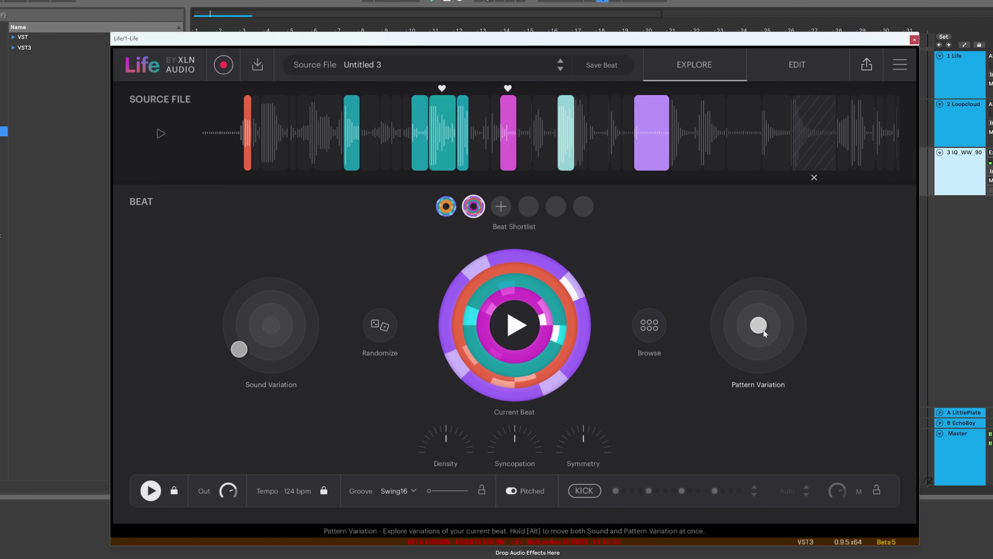
left_click_drag(761, 327, 781, 307)
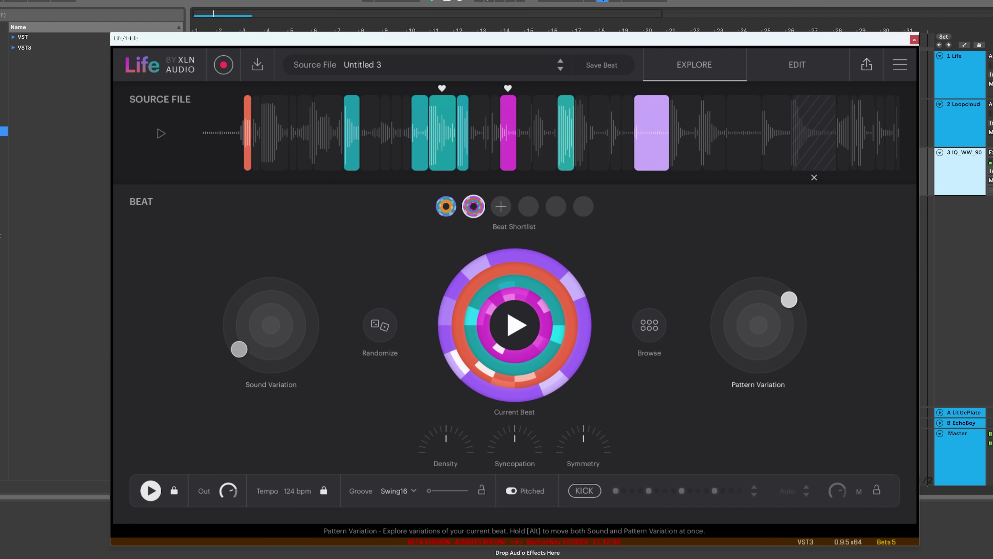
left_click_drag(794, 341, 759, 325)
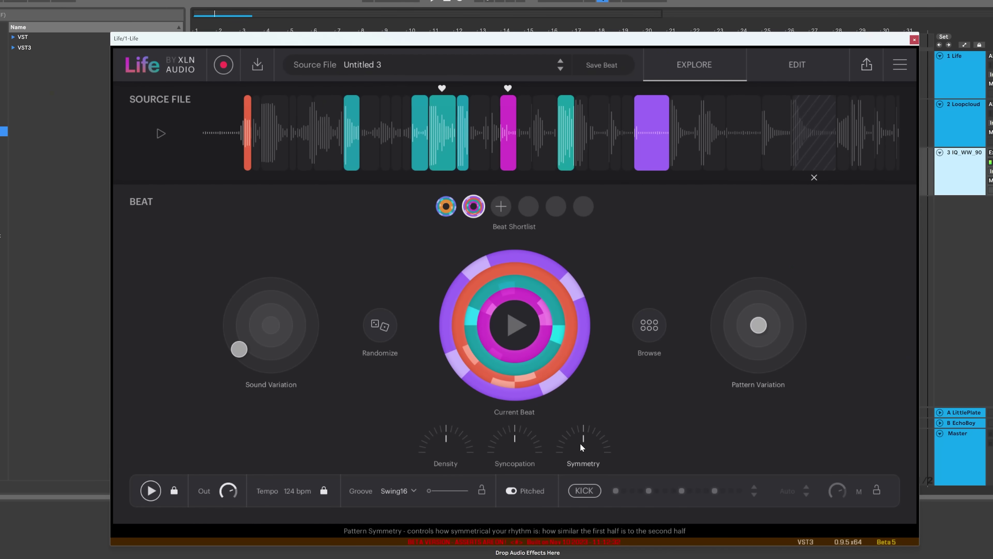
left_click(867, 65)
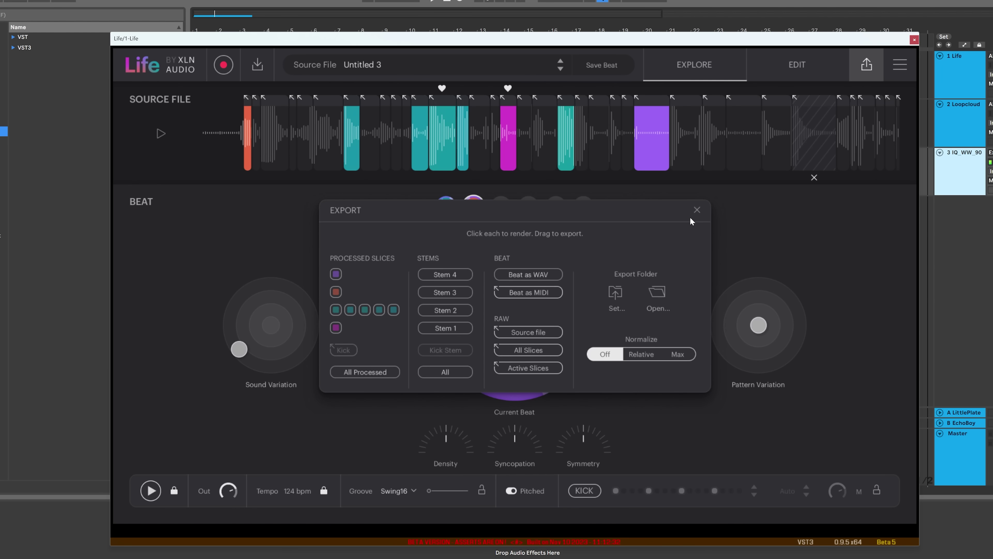
Step: Render the beat as WAV, drop it onto a new Ableton track at bar 6, and play
left_click(528, 275)
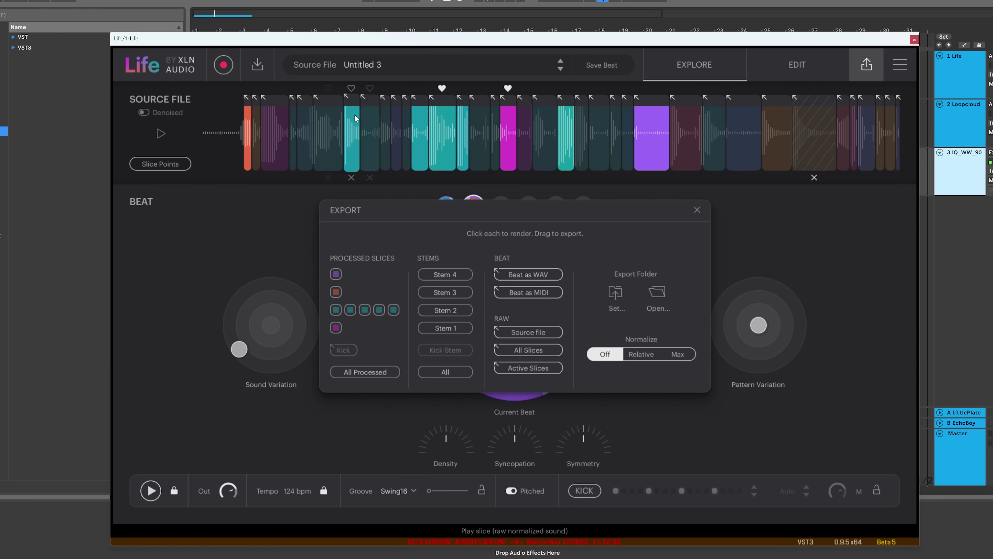
left_click_drag(456, 40, 751, 41)
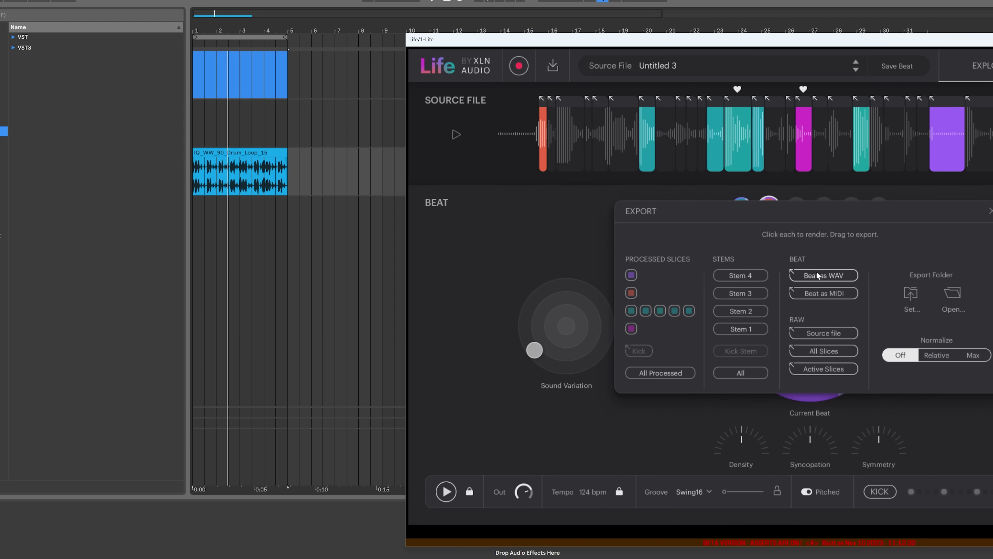
left_click_drag(405, 243, 324, 222)
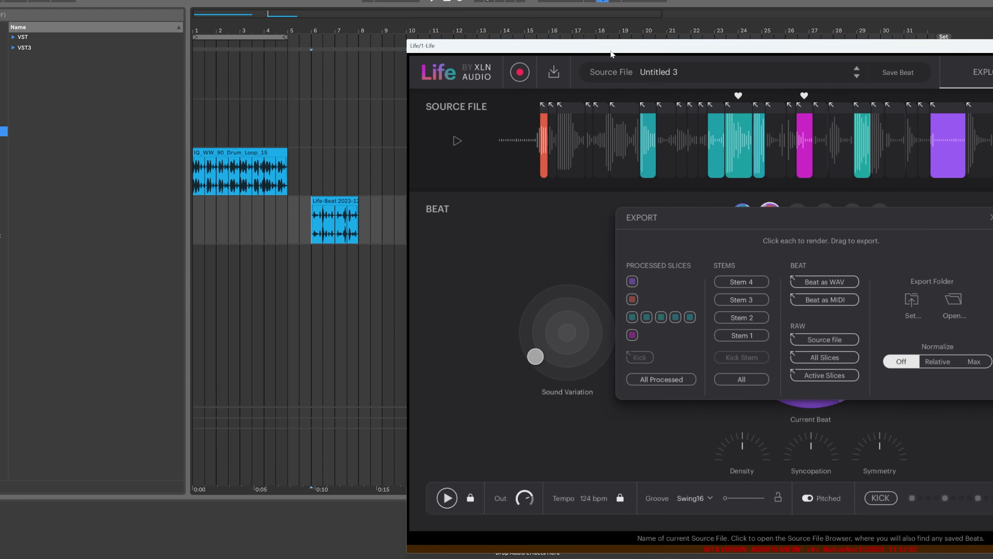
left_click_drag(570, 39, 507, 349)
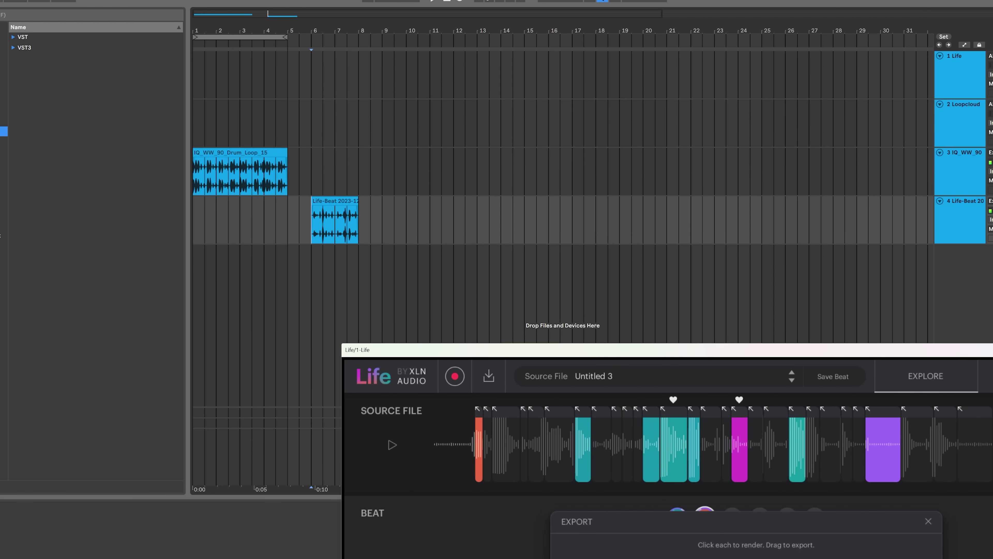
key("space")
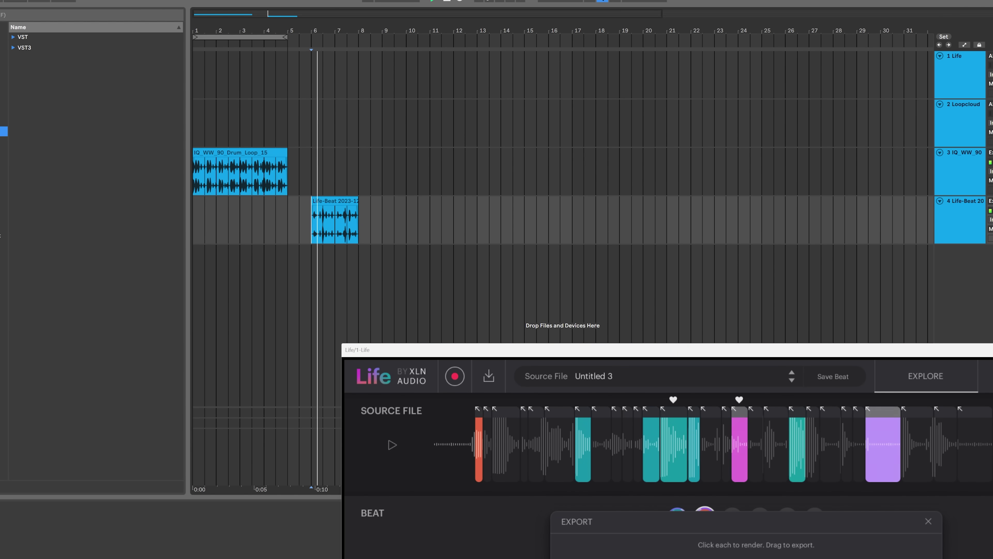